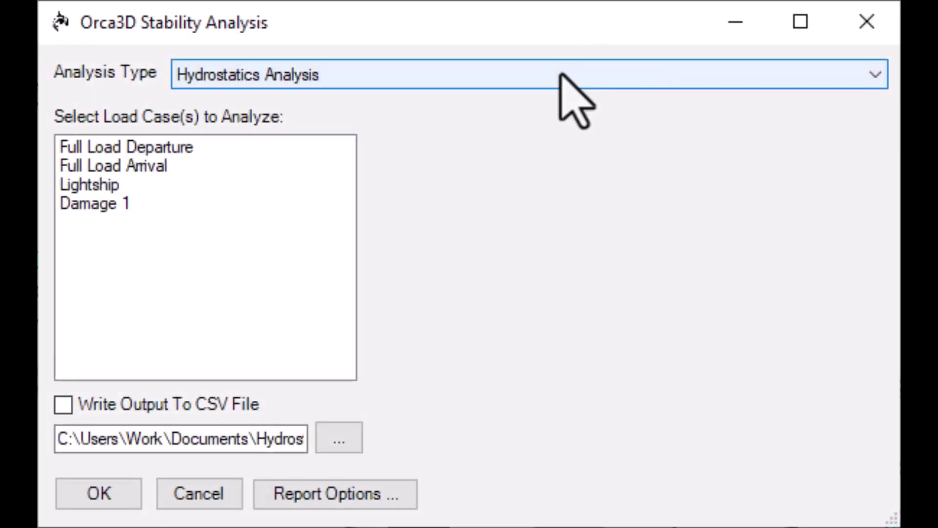
# Step: Review the four analysis types and keep Hydrostatics Analysis selected
pyautogui.click(561, 76)
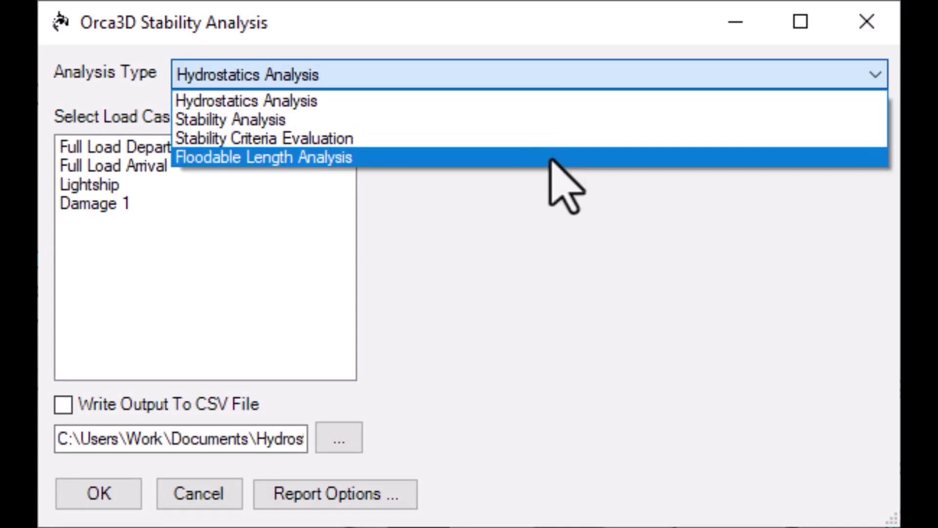
pyautogui.click(566, 107)
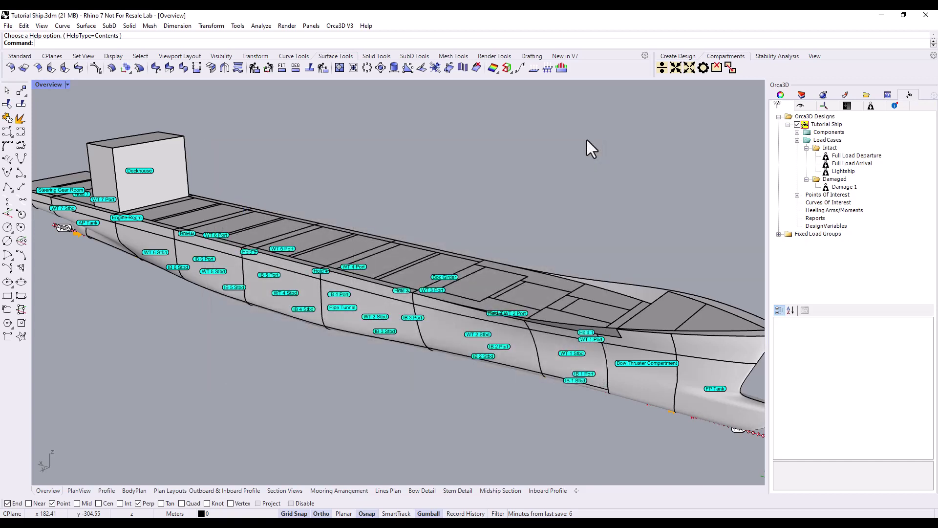
# Step: Launch Orca3D's Fluid Load Case Stability command under Advanced Hydrostatics / Stability
pyautogui.click(348, 26)
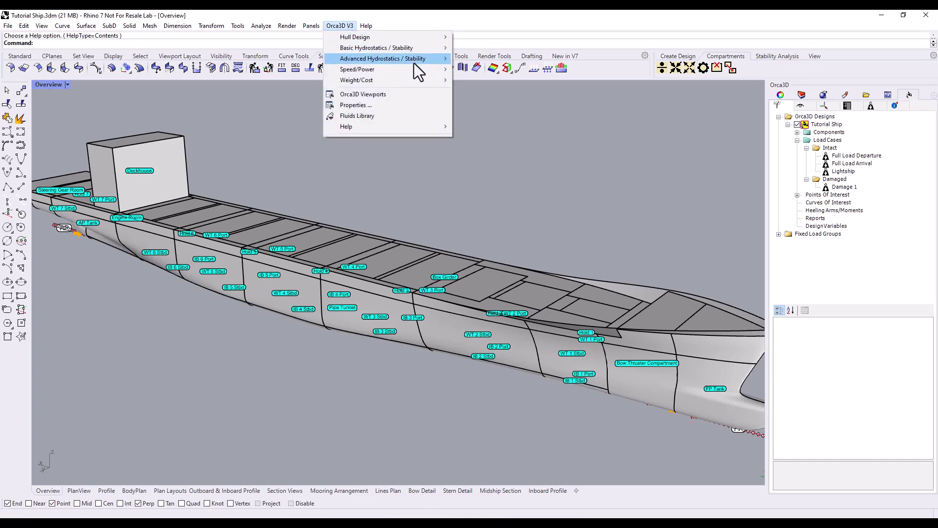
pyautogui.moveTo(414, 60)
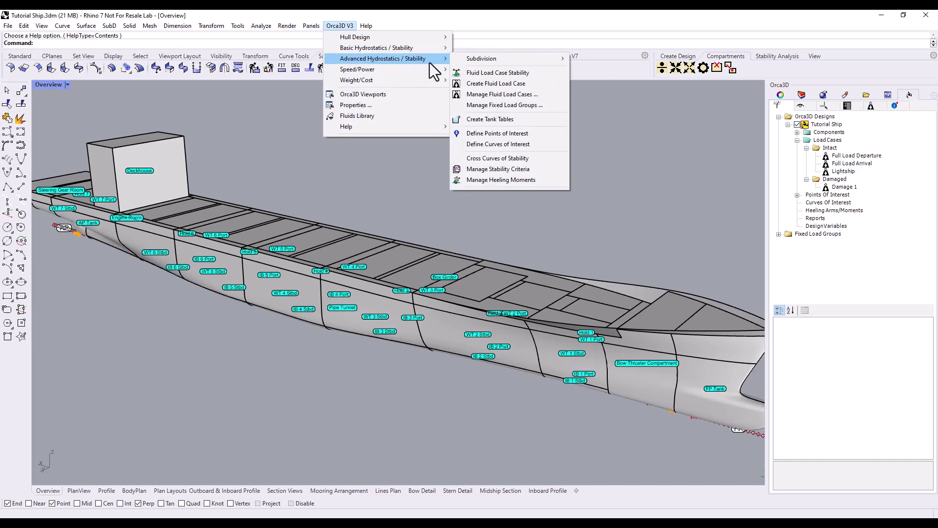
pyautogui.click(534, 77)
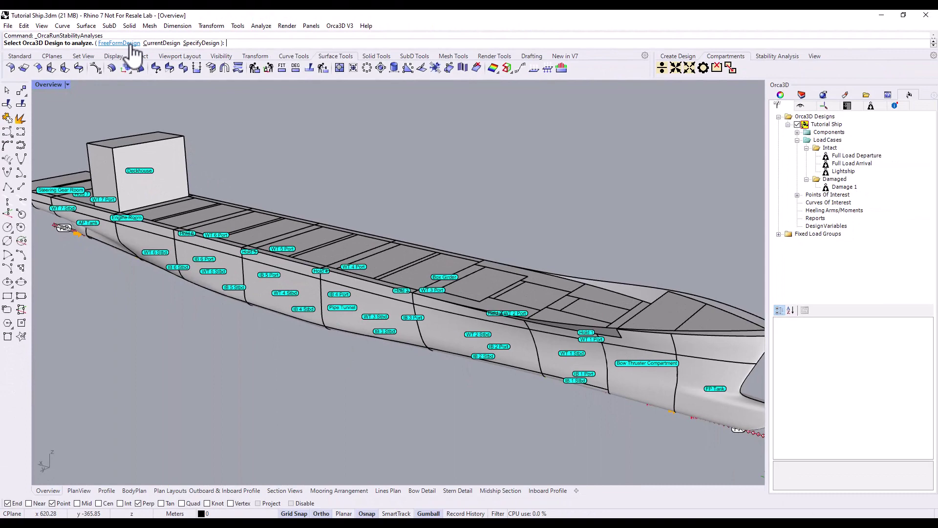
# Step: Analyze the outer hull surface as free-form geometry with the Full Load Departure Fixed Weight case
pyautogui.click(133, 43)
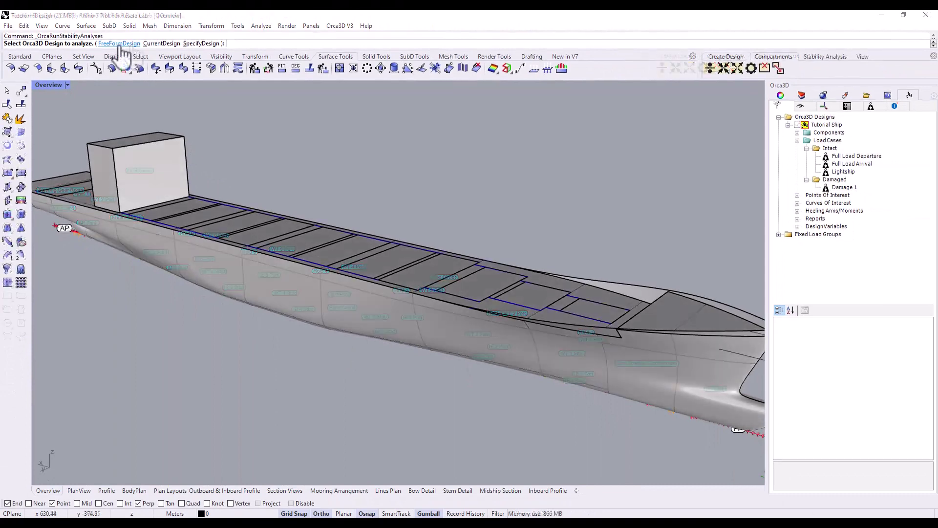
pyautogui.click(291, 289)
pyautogui.press('Return')
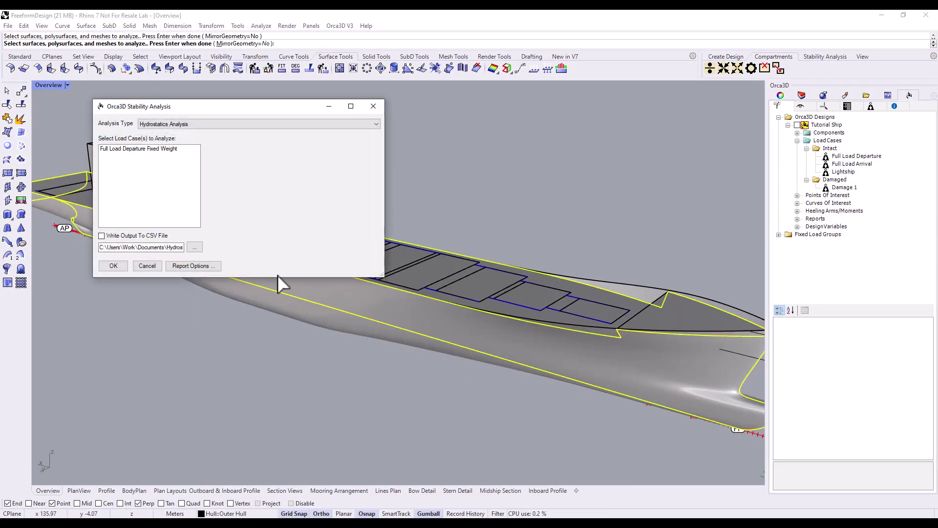
pyautogui.click(159, 148)
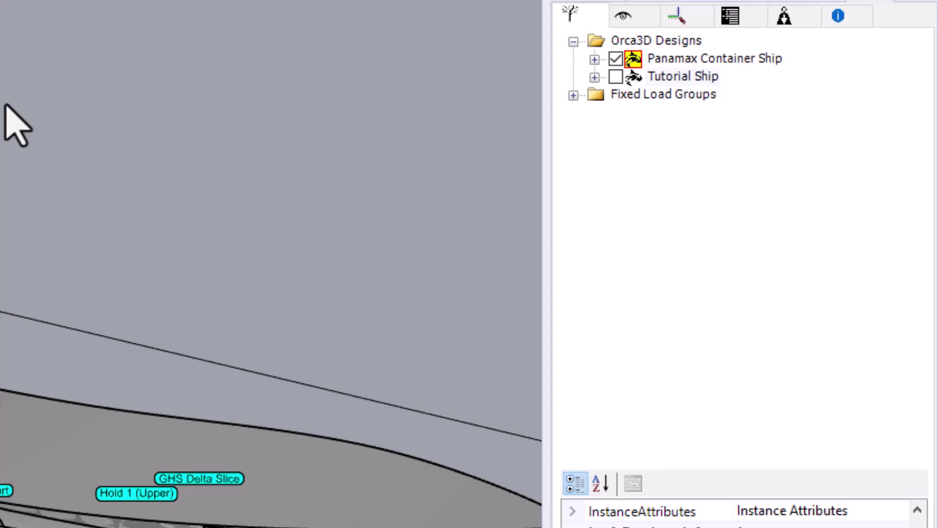
# Step: Make Tutorial Ship the current design and specify 'Tutorial Ship' by name for analysis
pyautogui.rightClick(711, 74)
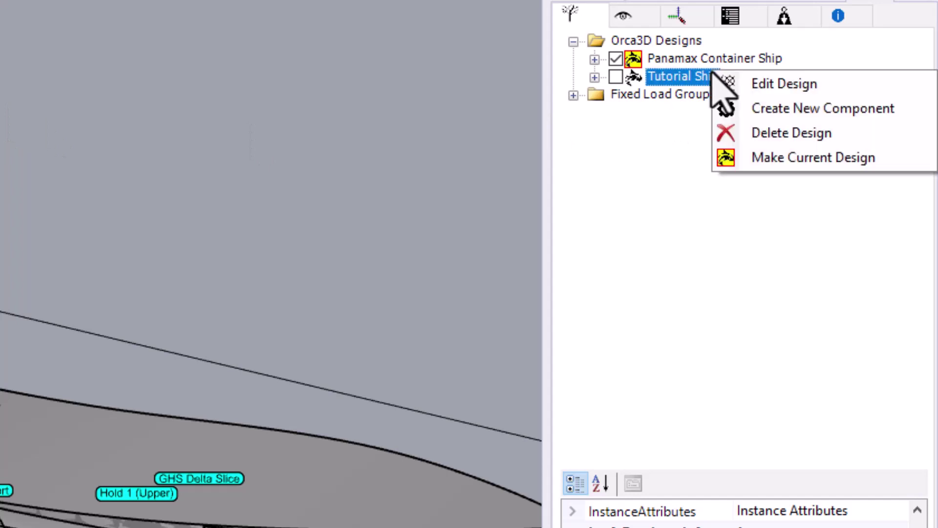
pyautogui.click(812, 158)
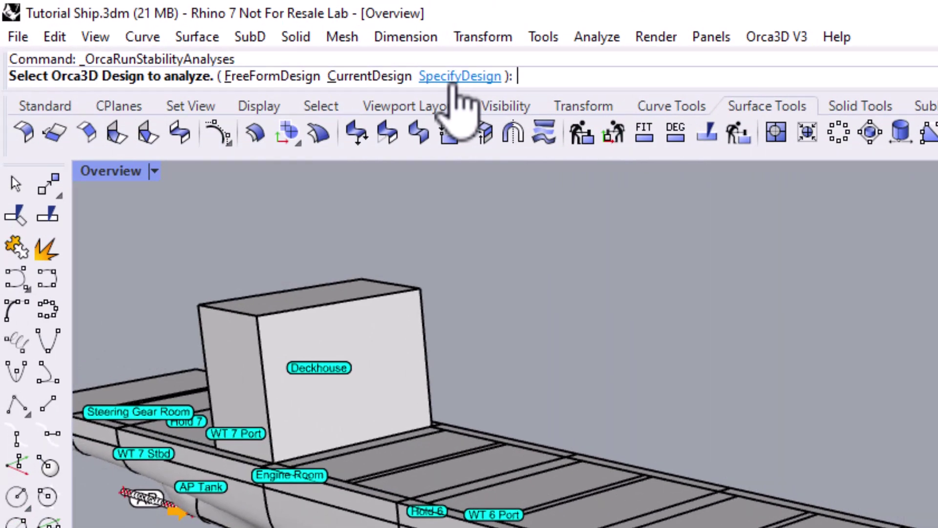
pyautogui.click(454, 78)
pyautogui.write('"Tutorial Ship"')
pyautogui.press('Return')
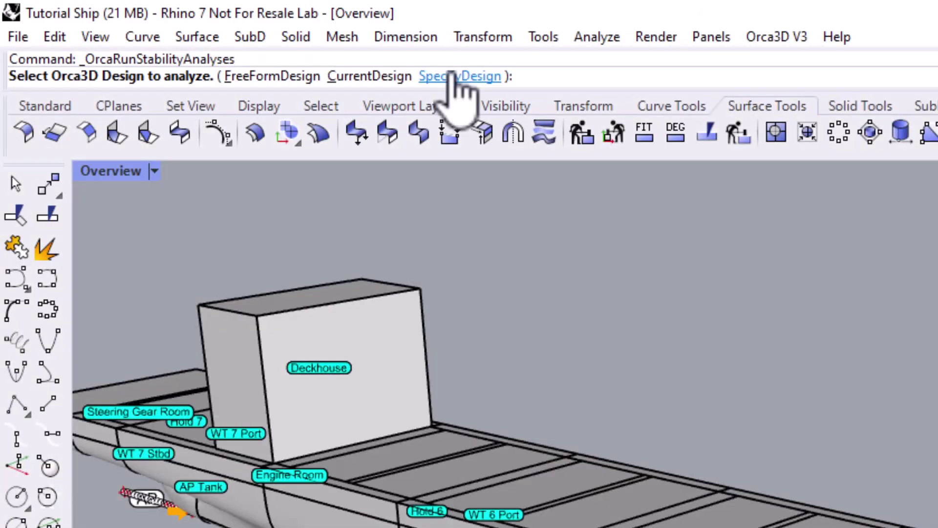
pyautogui.click(449, 80)
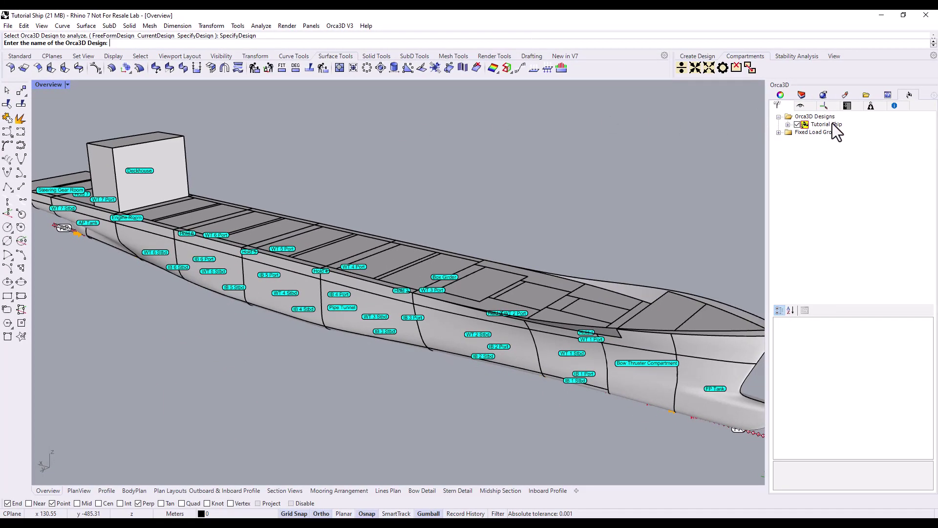
pyautogui.click(832, 123)
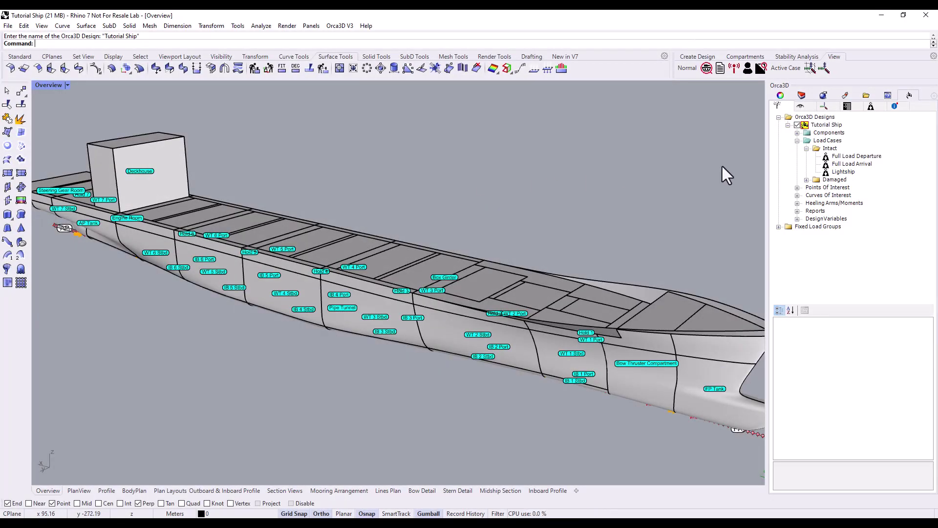
# Step: Run Hydrostatics Analysis on Full Load Departure, Full Load Arrival and Damage 1, reviewing Report Options
pyautogui.rightClick(878, 157)
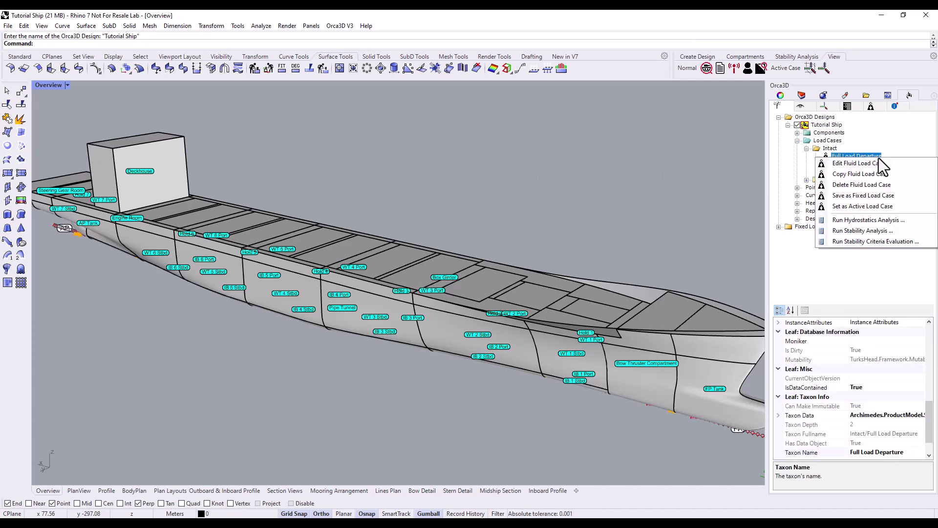
pyautogui.click(923, 221)
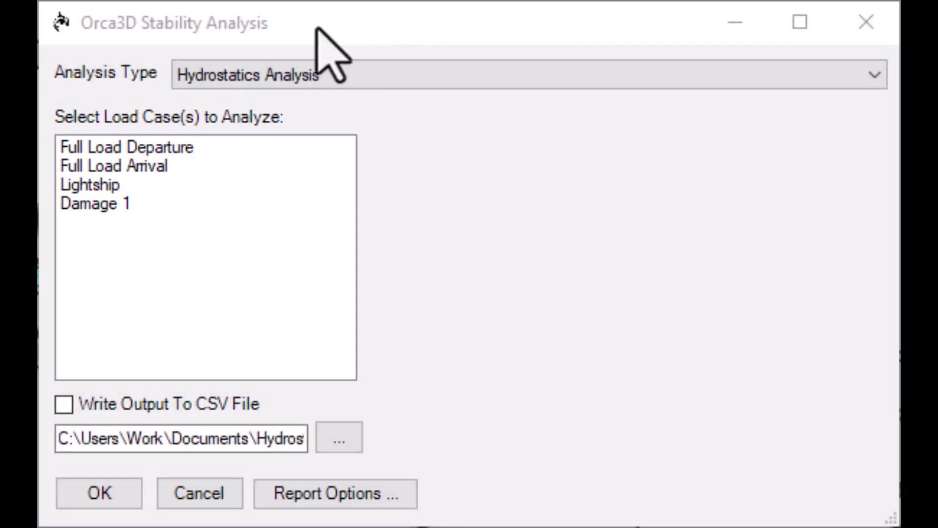
pyautogui.moveTo(143, 150); pyautogui.dragTo(147, 165)
pyautogui.keyDown('ctrl'); pyautogui.click(181, 204); pyautogui.keyUp('ctrl')
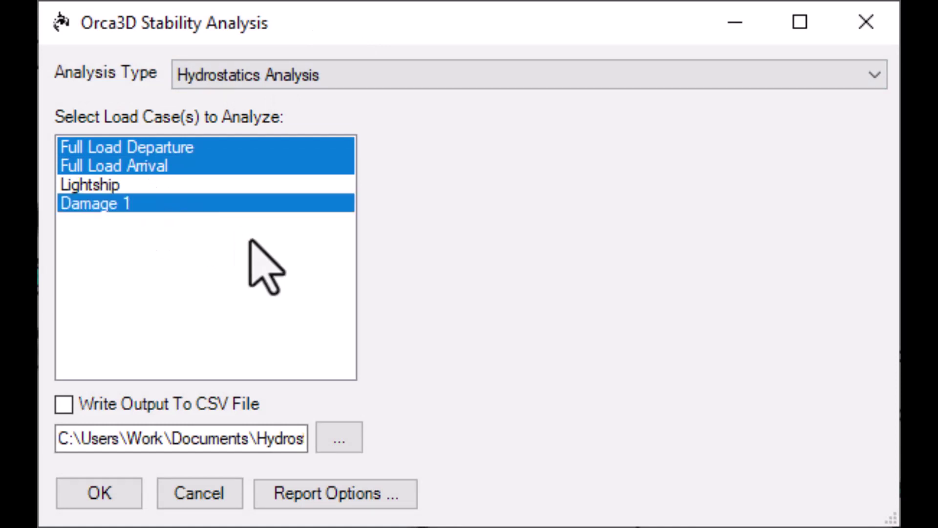
pyautogui.click(405, 494)
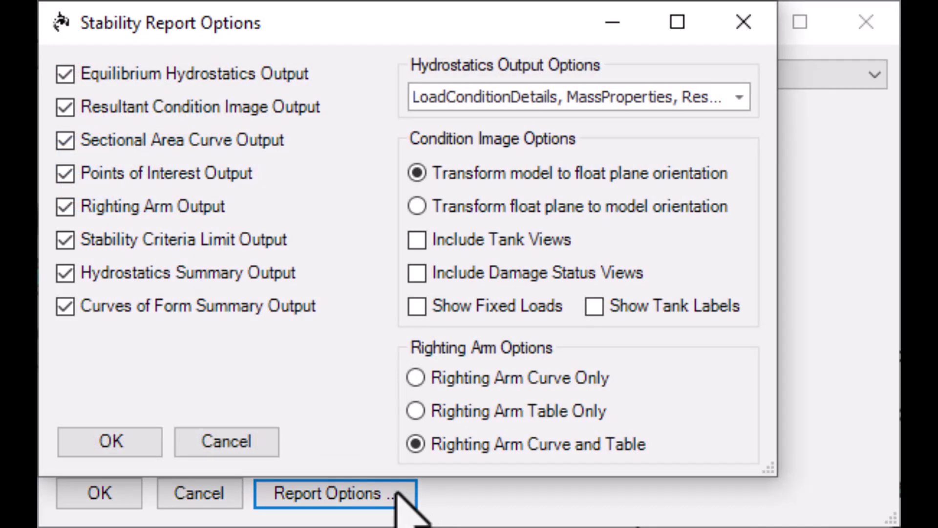
pyautogui.click(152, 439)
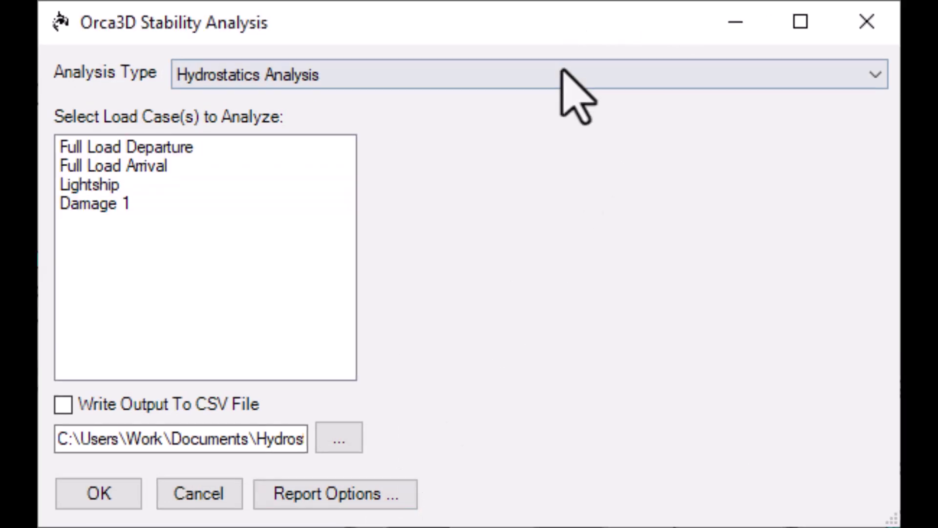
# Step: Generate the Hydrostatics Analysis report for the Full Load Departure load case
pyautogui.click(576, 79)
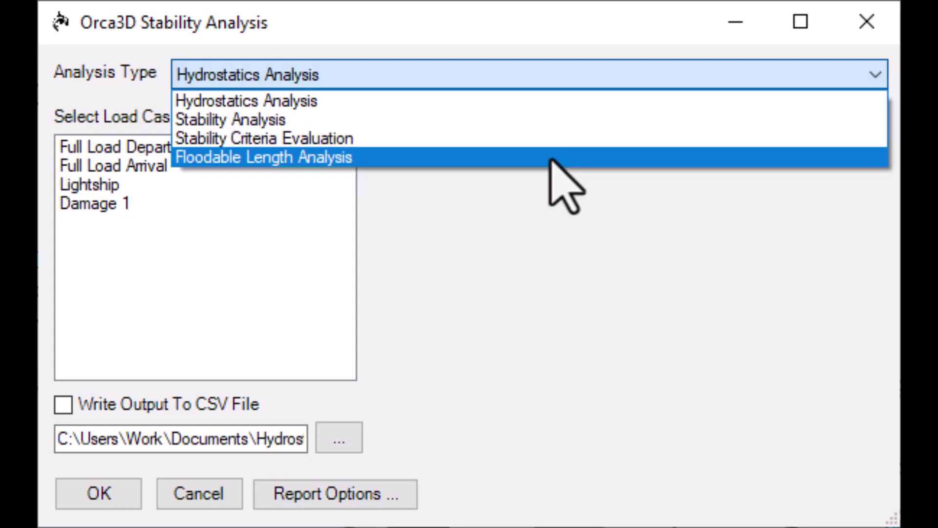
pyautogui.click(564, 107)
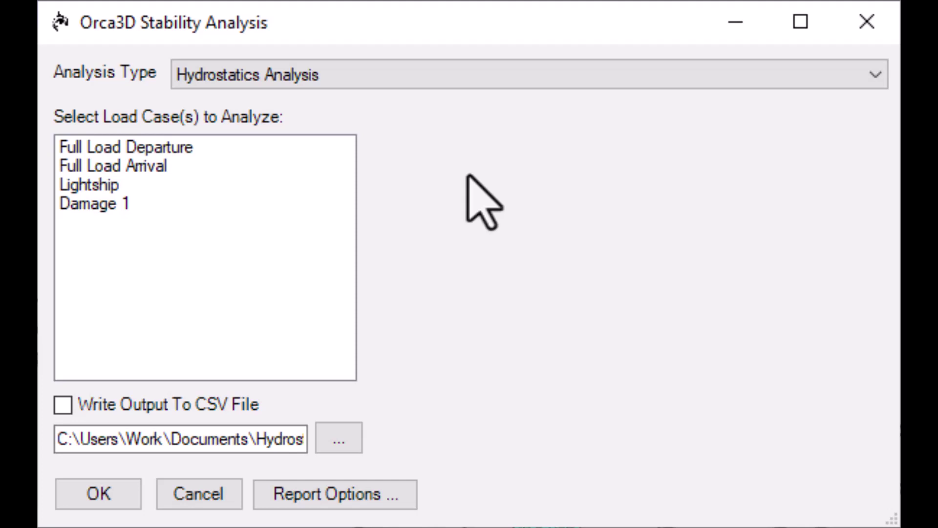
pyautogui.click(171, 150)
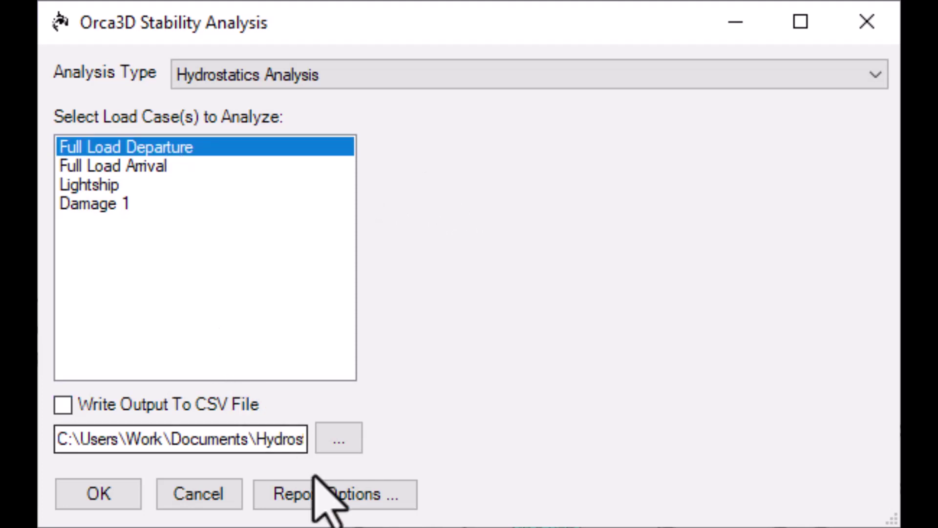
pyautogui.click(100, 494)
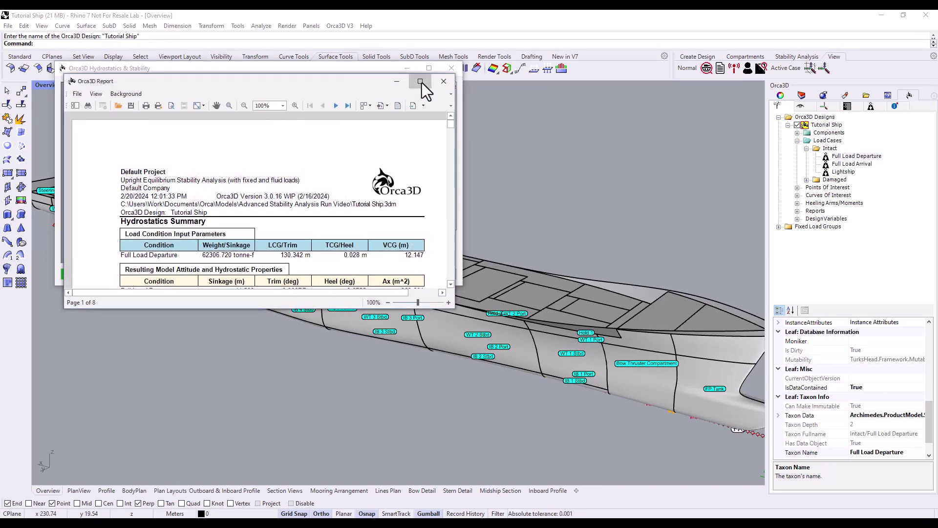
# Step: Maximize the hydrostatics report window and scroll through it to page 8
pyautogui.click(421, 81)
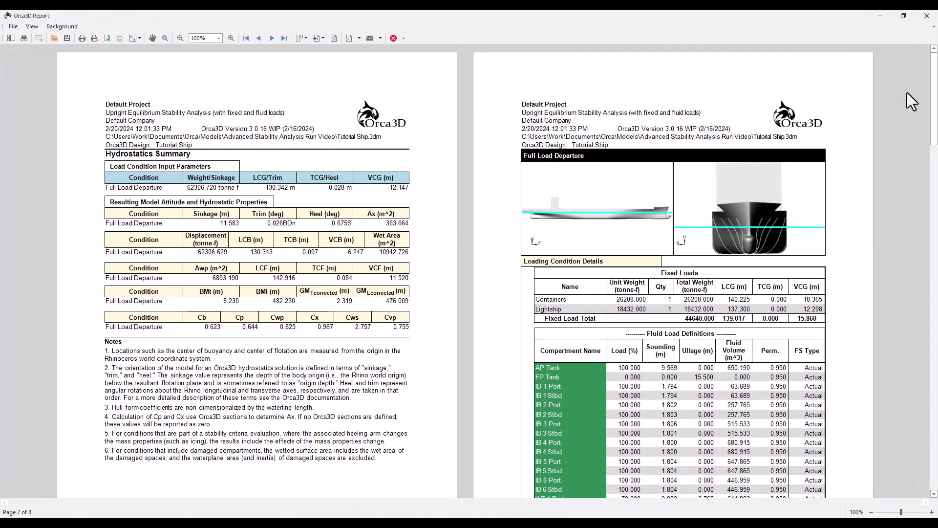
pyautogui.moveTo(933, 73); pyautogui.dragTo(933, 311)
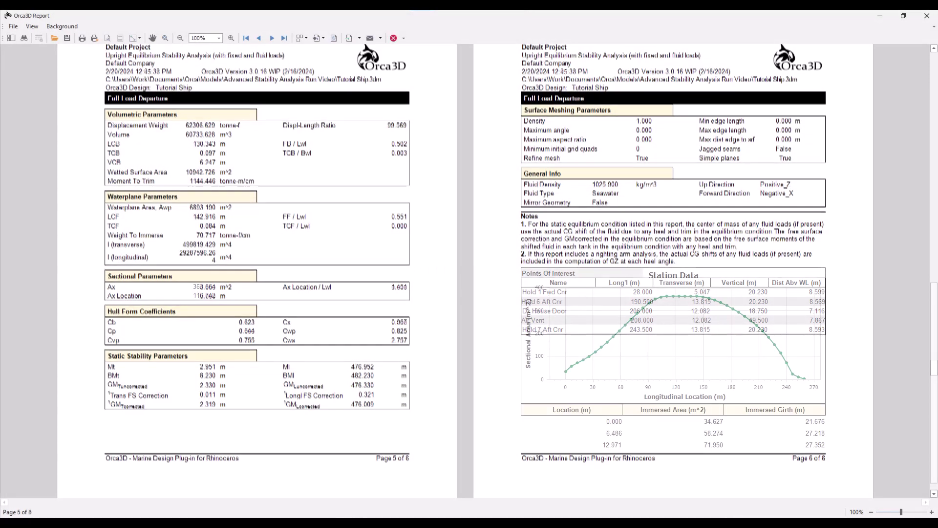
pyautogui.moveTo(934, 362); pyautogui.dragTo(935, 452)
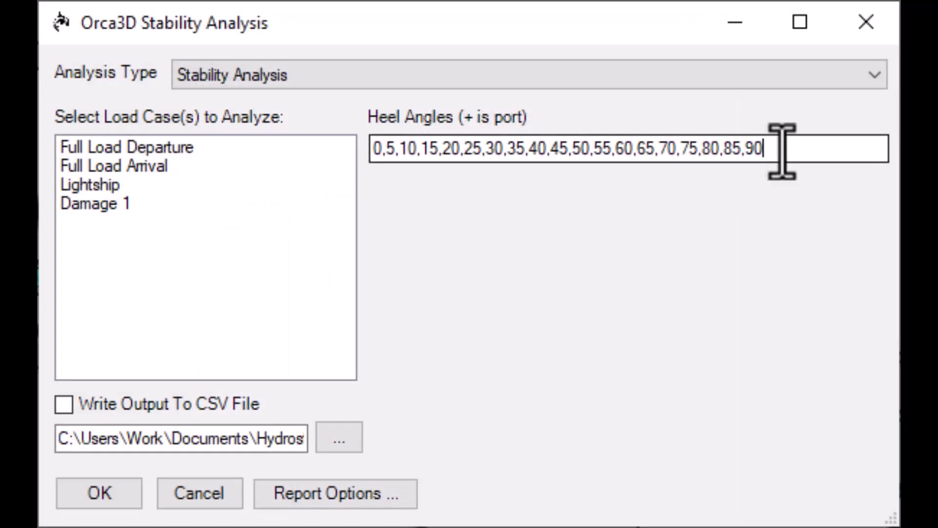
# Step: Replace the heel angles with '0,5,...,90' for 0 to 90° in 5° steps
pyautogui.moveTo(779, 151); pyautogui.dragTo(415, 205)
pyautogui.press('BackSpace')
pyautogui.write('0,5,...,90')
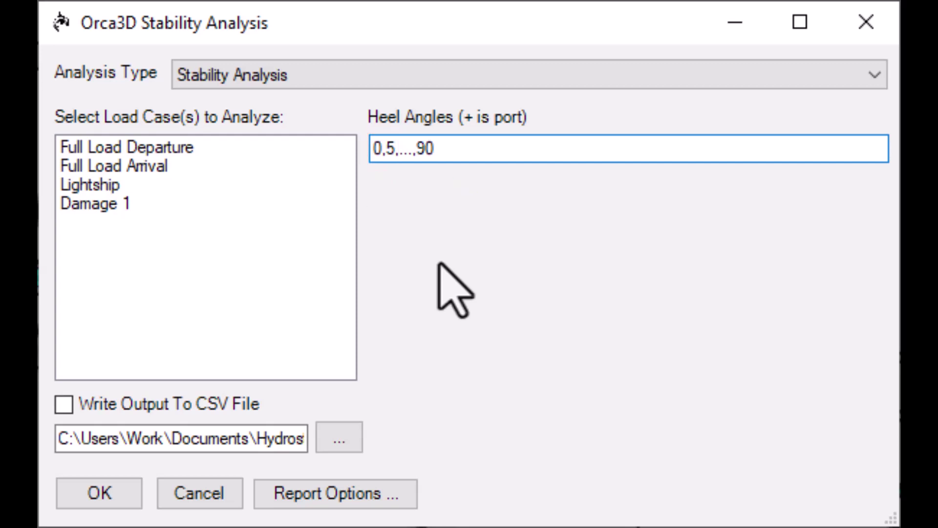
# Step: Run the stability analysis for Full Load Departure and scroll through the righting arm report
pyautogui.click(152, 155)
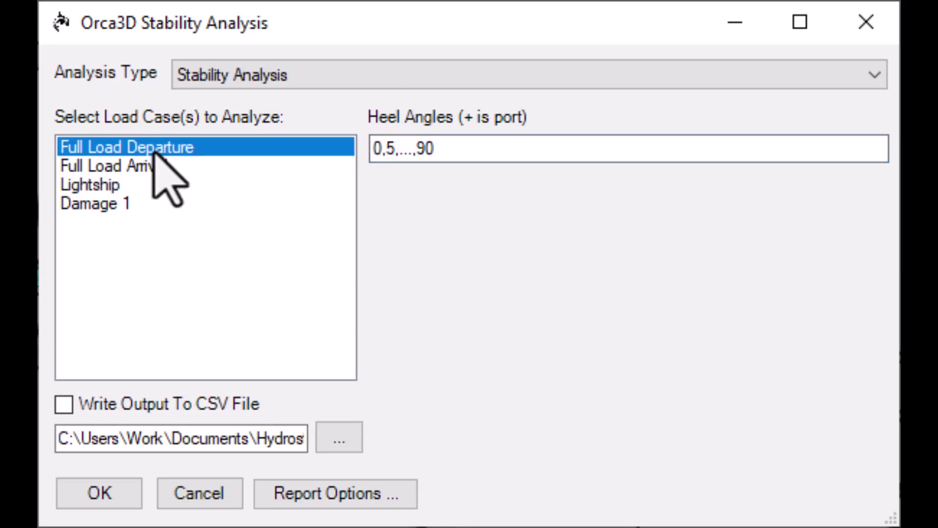
pyautogui.click(100, 493)
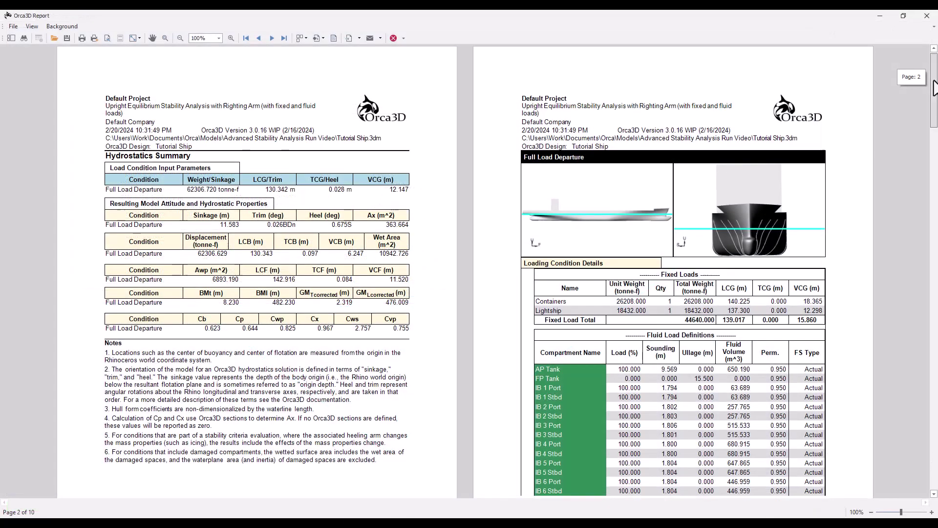
pyautogui.moveTo(934, 88); pyautogui.dragTo(934, 451)
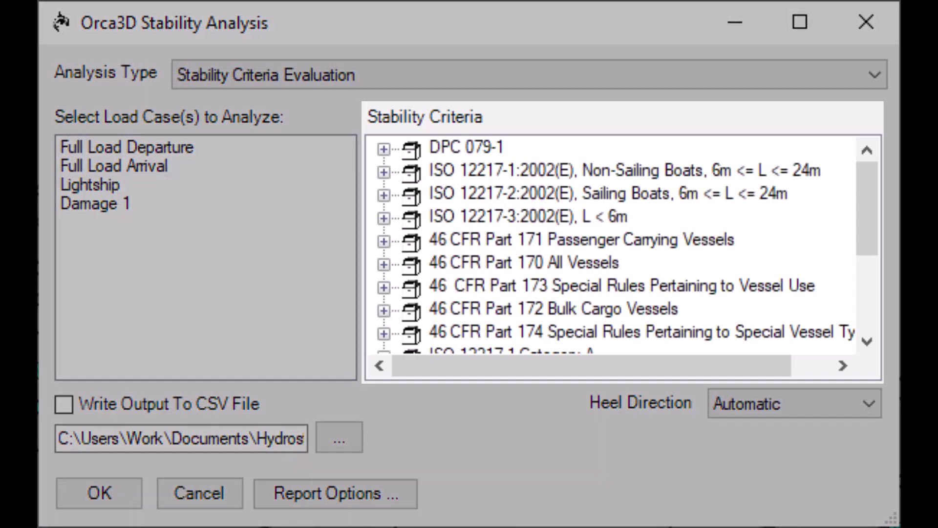
# Step: Expand Tutorial Intact Stability and Residual GZ, check Rhino Geometry Wind Heeling Moment, and select Full Load Departure
pyautogui.scroll(-3, 394, 152)
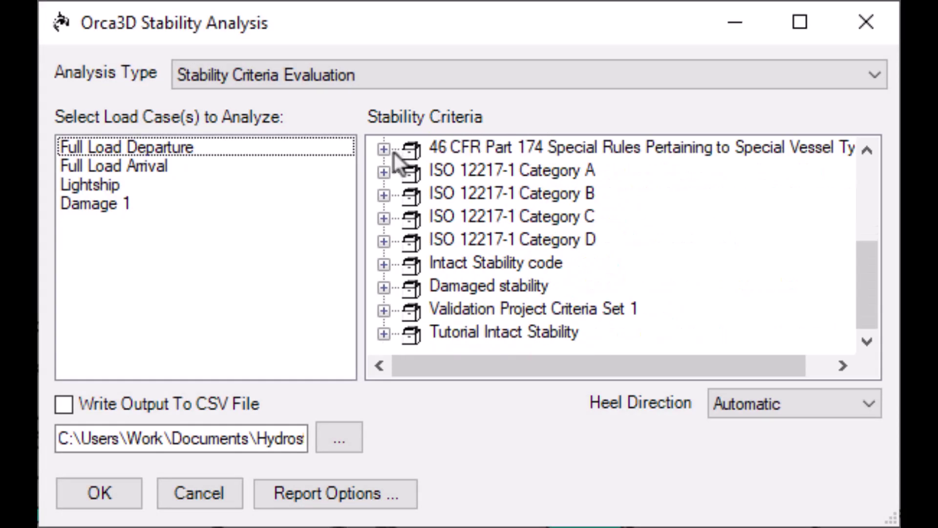
pyautogui.click(384, 333)
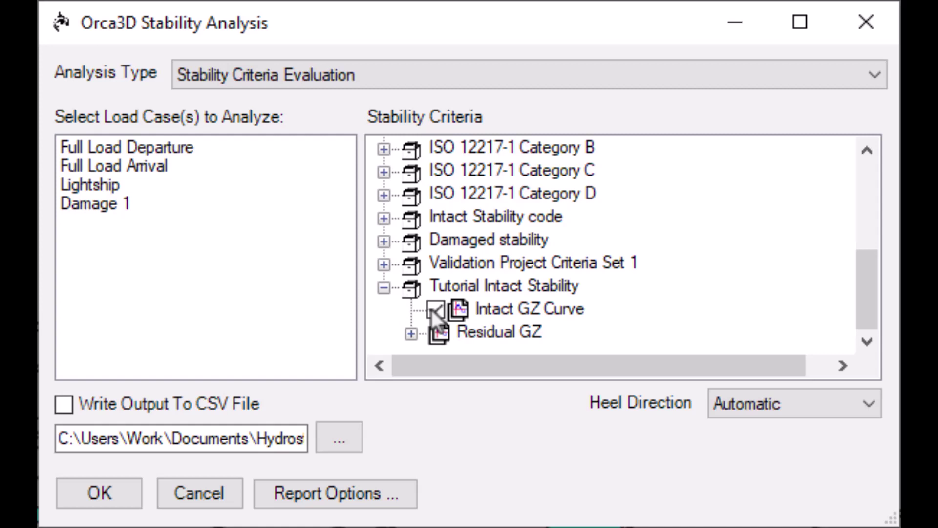
pyautogui.click(410, 333)
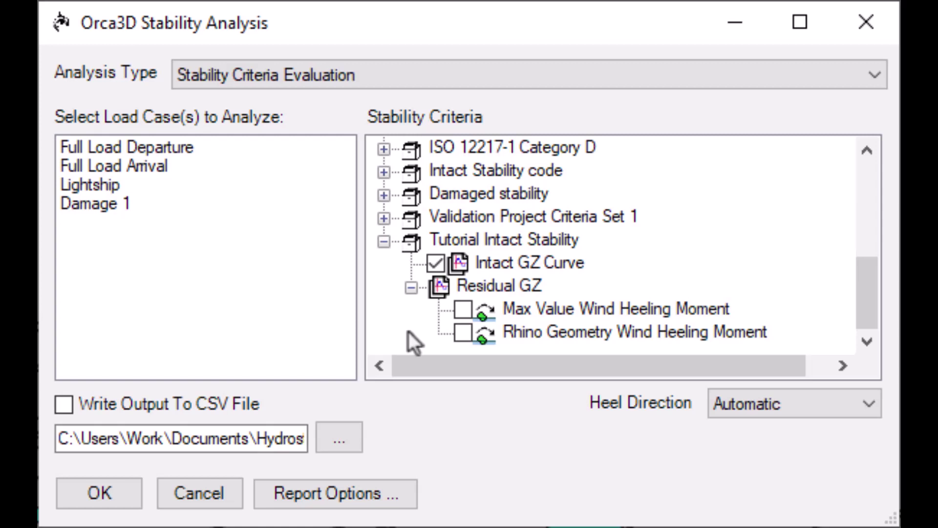
pyautogui.click(462, 333)
pyautogui.click(203, 151)
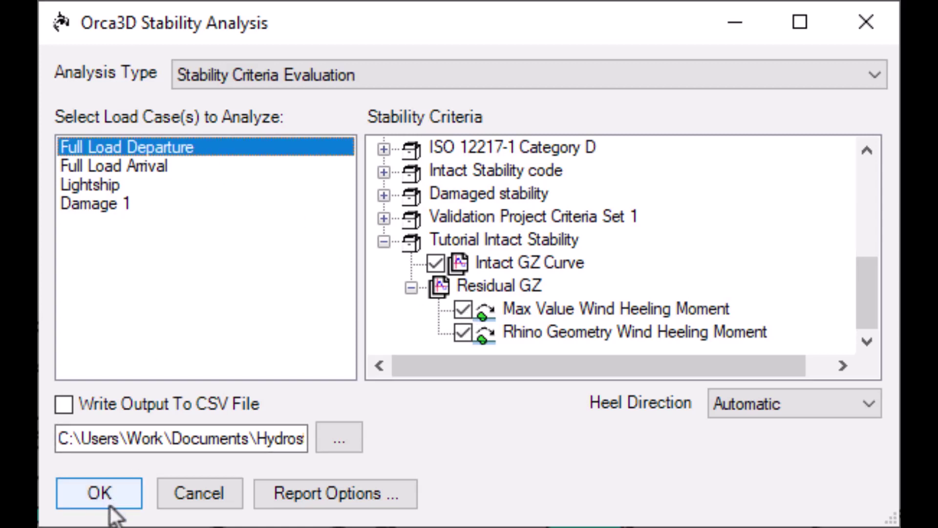
# Step: Start the Full Load Departure criteria evaluation and add a new curve of interest for the deck edge
pyautogui.click(100, 494)
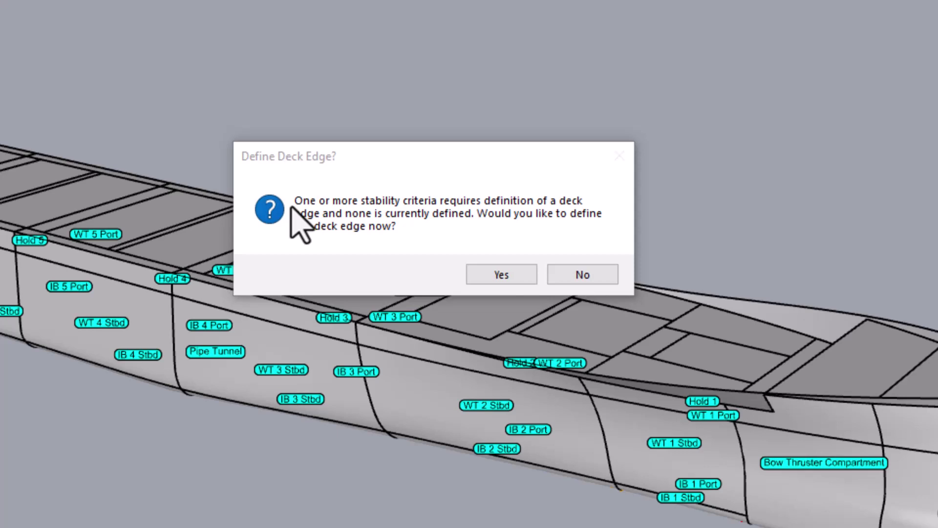
pyautogui.click(500, 274)
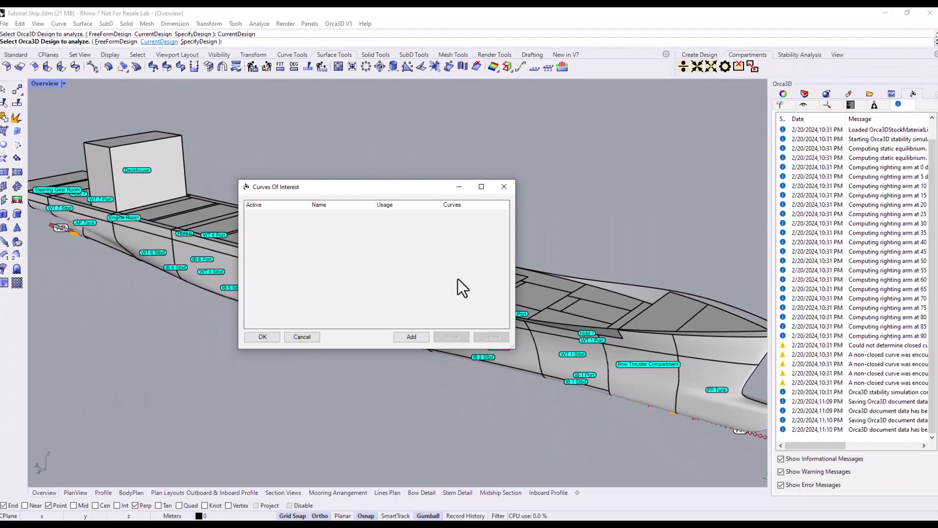
pyautogui.click(412, 336)
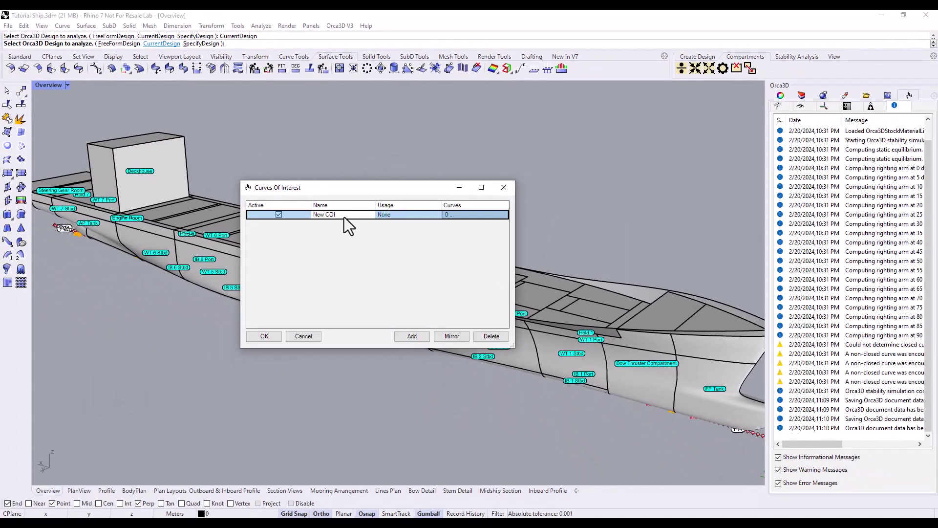
# Step: Assign the three hull deck-edge edges to the curve and let the evaluation run
pyautogui.click(451, 214)
pyautogui.click(438, 300)
pyautogui.click(585, 276)
pyautogui.click(618, 299)
pyautogui.click(120, 215)
pyautogui.click(106, 204)
pyautogui.press('Return')
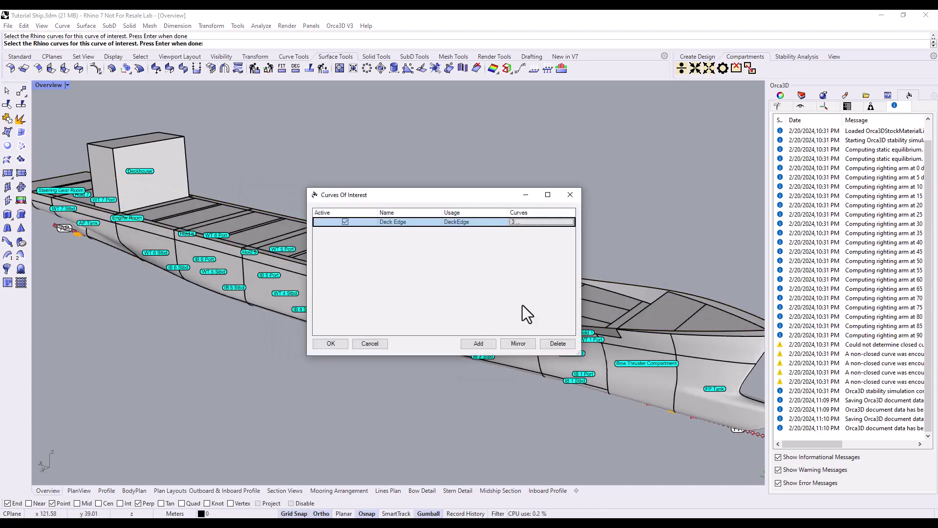
pyautogui.press('Return')
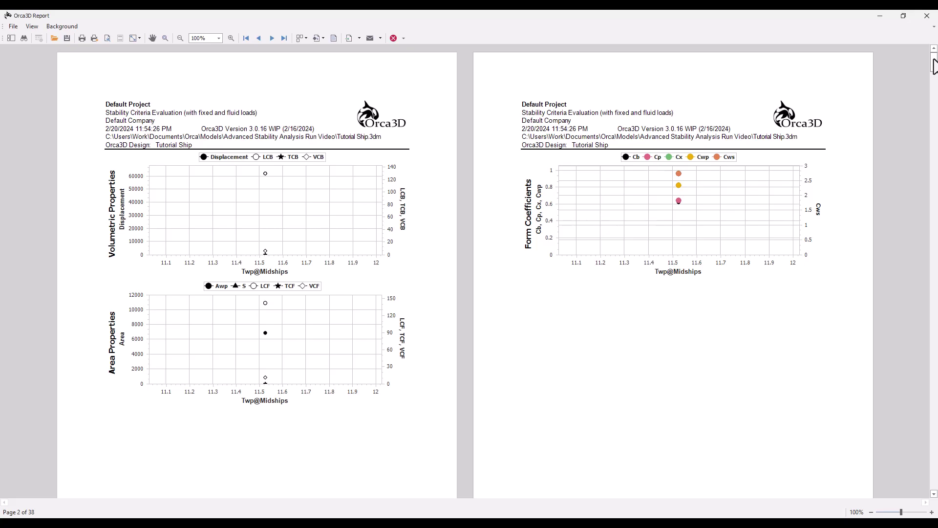
# Step: Scroll the 38-page criteria report down to its final pages
pyautogui.moveTo(934, 66); pyautogui.dragTo(933, 481)
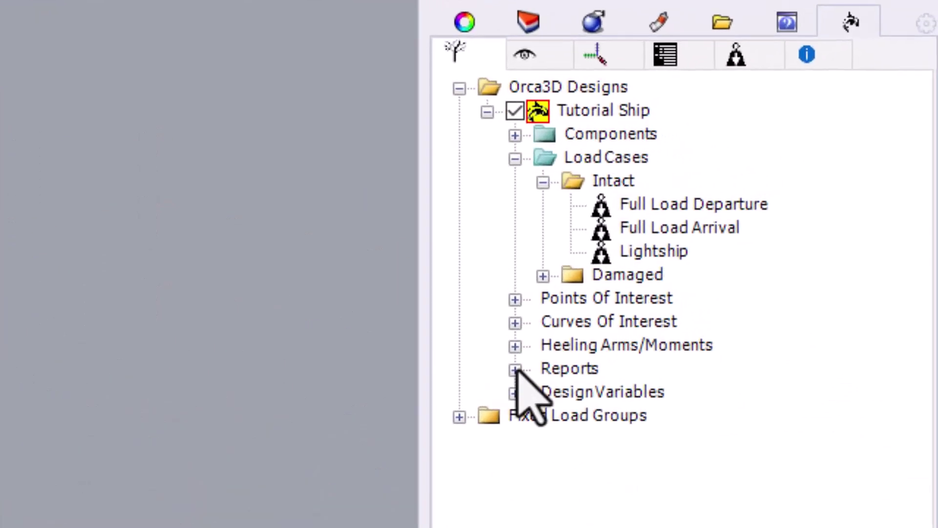
# Step: Expand Reports under Tutorial Ship to list RightingArmCurve and CriteriaEvaluation
pyautogui.click(797, 211)
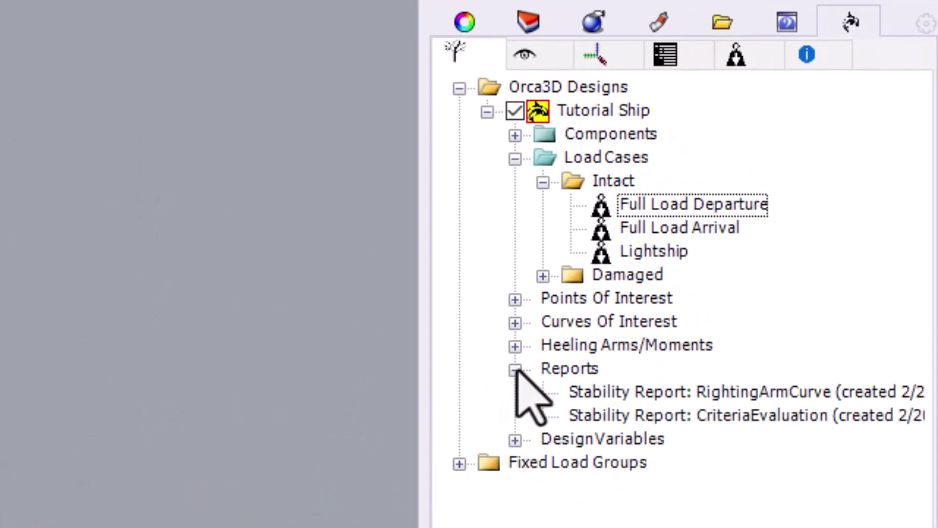